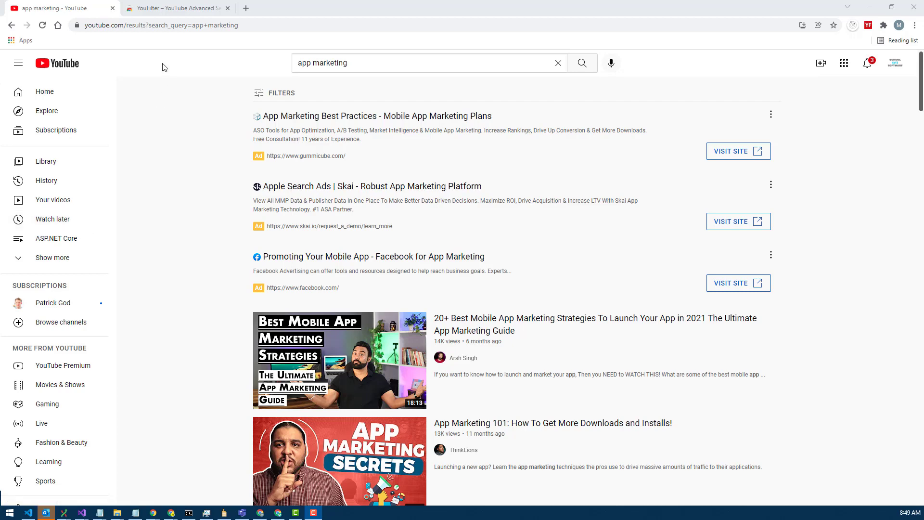
# - Check YouFilter's store page and installed-extension options, then return to the app marketing results
pyautogui.click(159, 9)
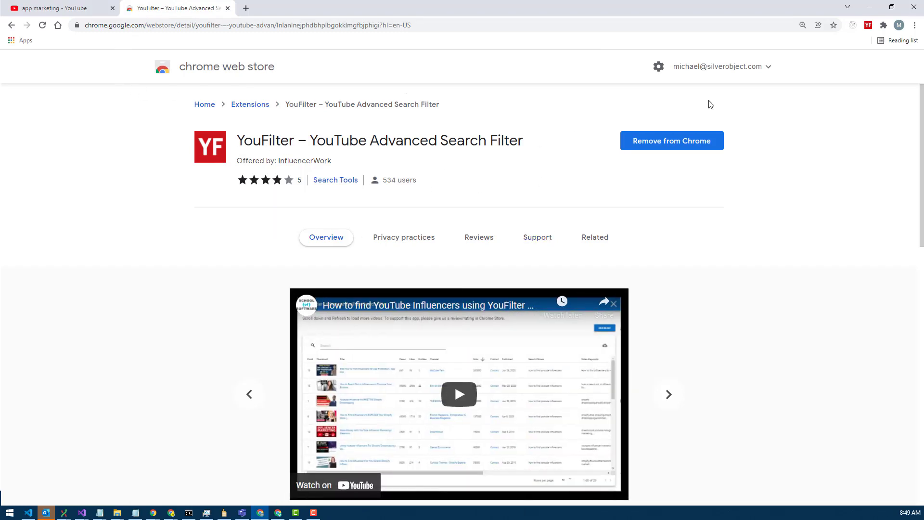
pyautogui.rightClick(868, 26)
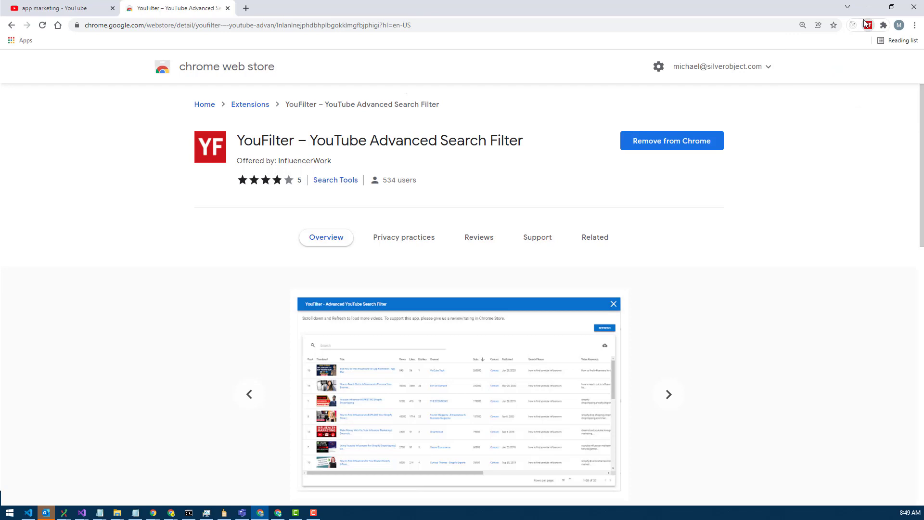
pyautogui.click(848, 8)
pyautogui.click(883, 25)
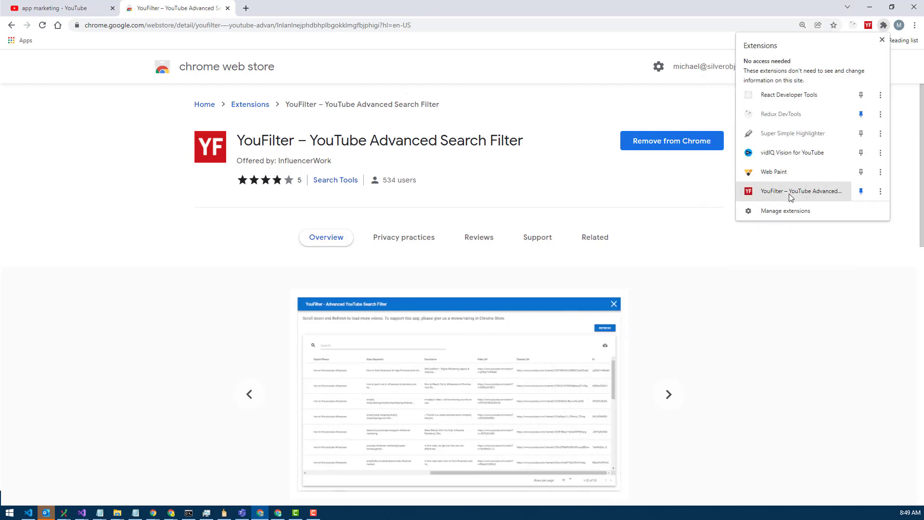
pyautogui.click(551, 20)
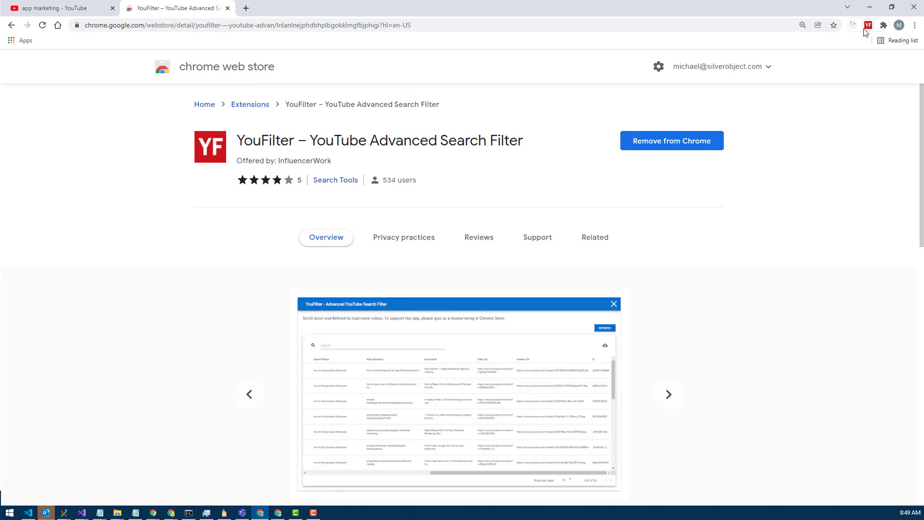
pyautogui.click(73, 7)
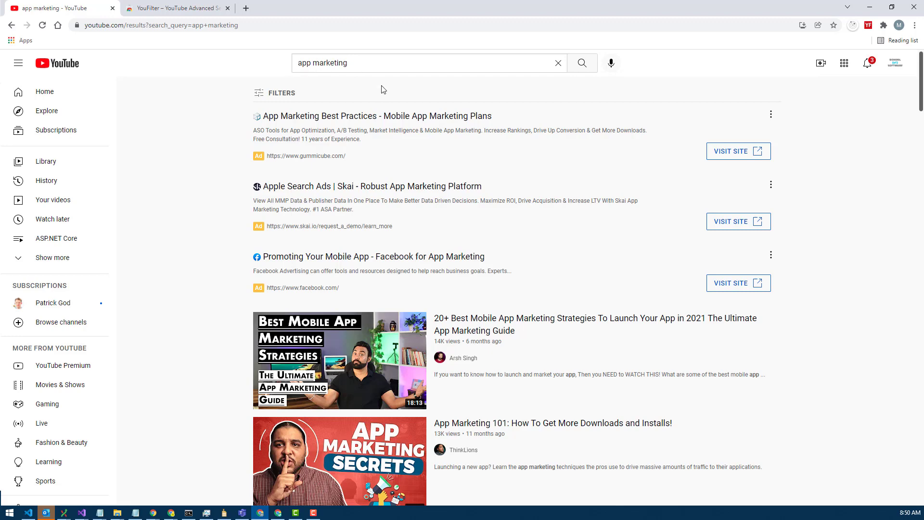
pyautogui.scroll(-3, 382, 90)
pyautogui.scroll(-2, 383, 89)
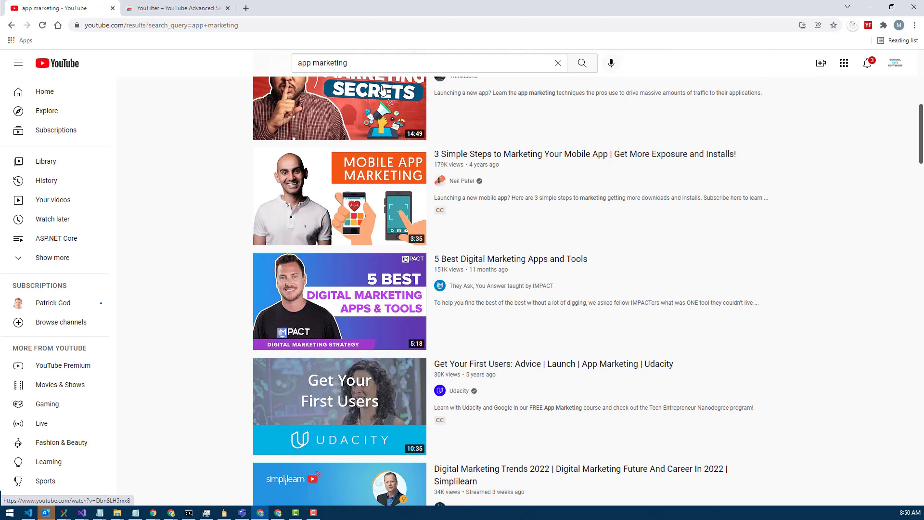
pyautogui.scroll(4, 383, 90)
pyautogui.scroll(3, 505, 90)
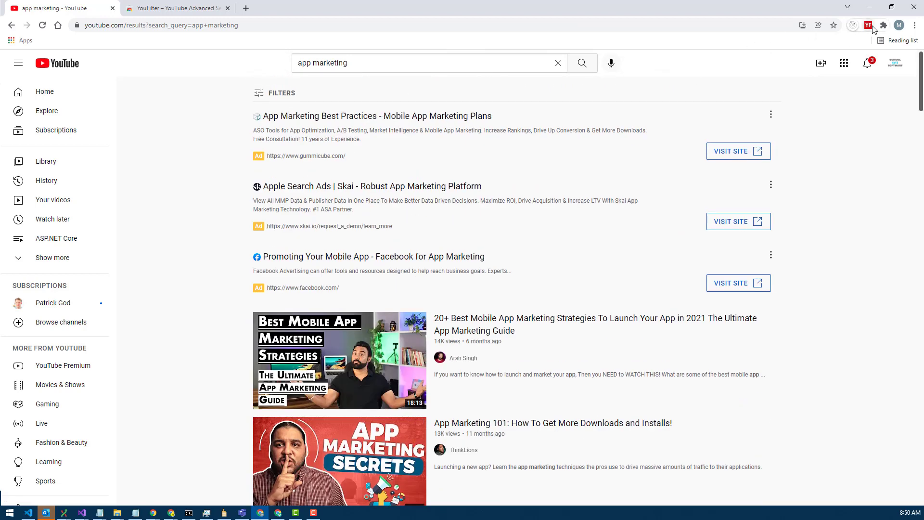
# - Launch YouFilter and load more results until the table lists 25 videos
pyautogui.click(869, 26)
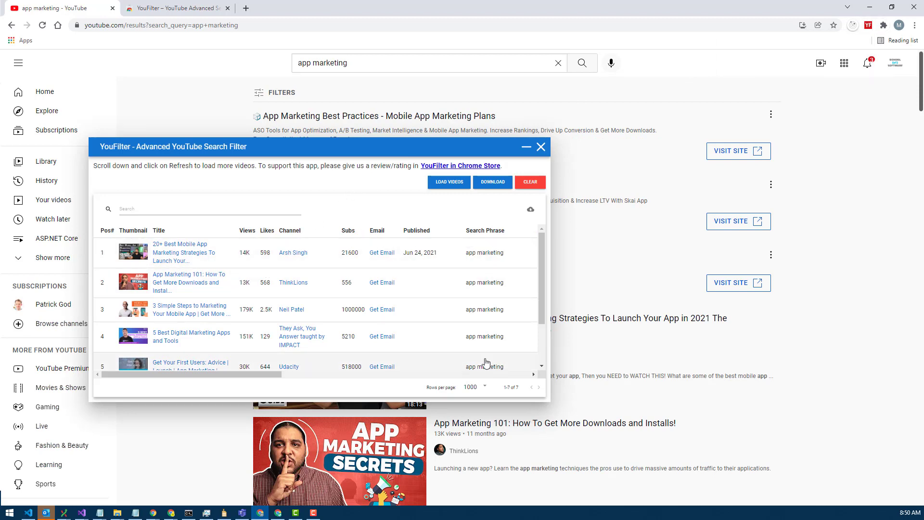
pyautogui.click(446, 182)
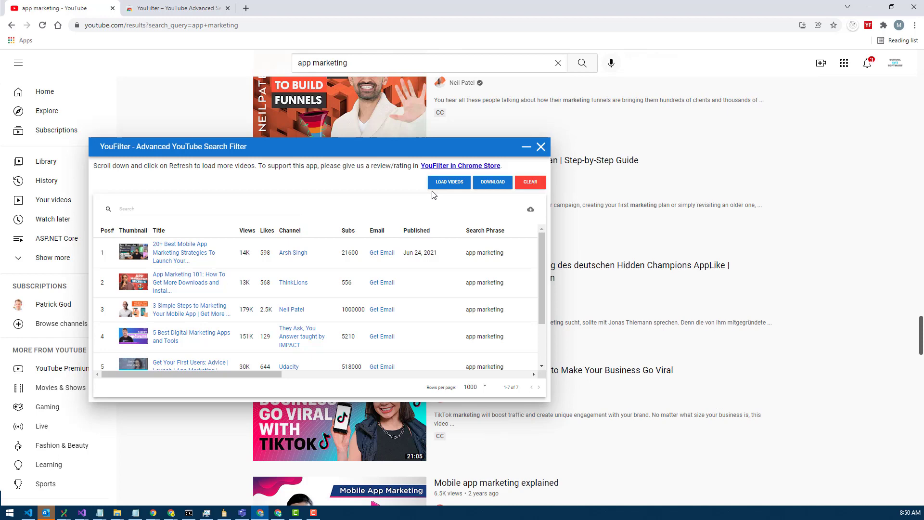
pyautogui.click(447, 182)
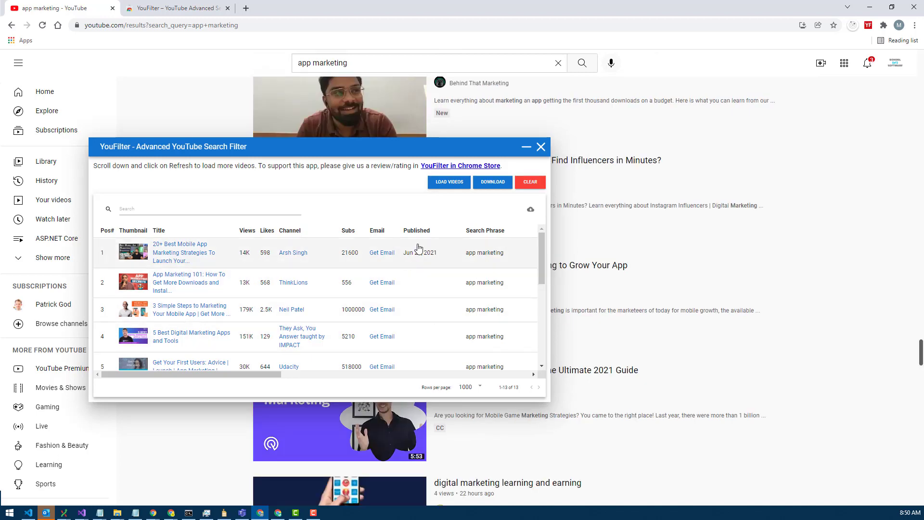
pyautogui.click(447, 182)
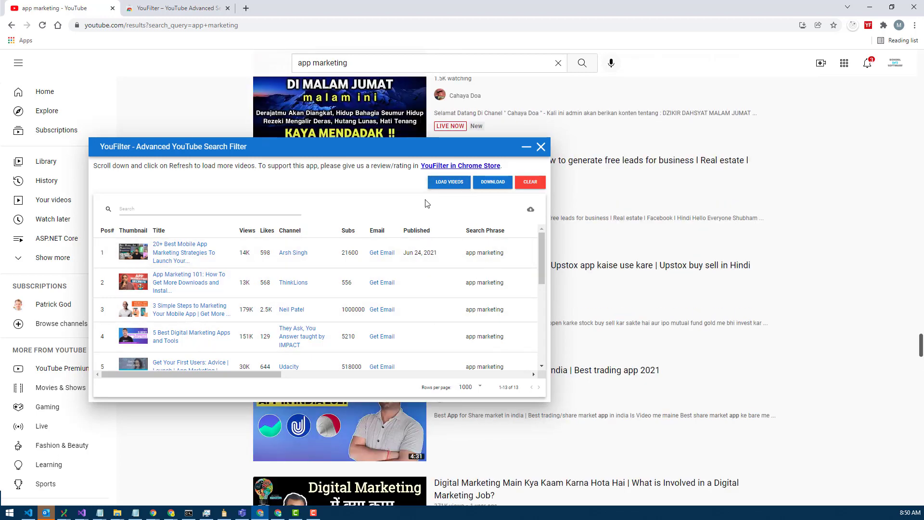
pyautogui.click(447, 182)
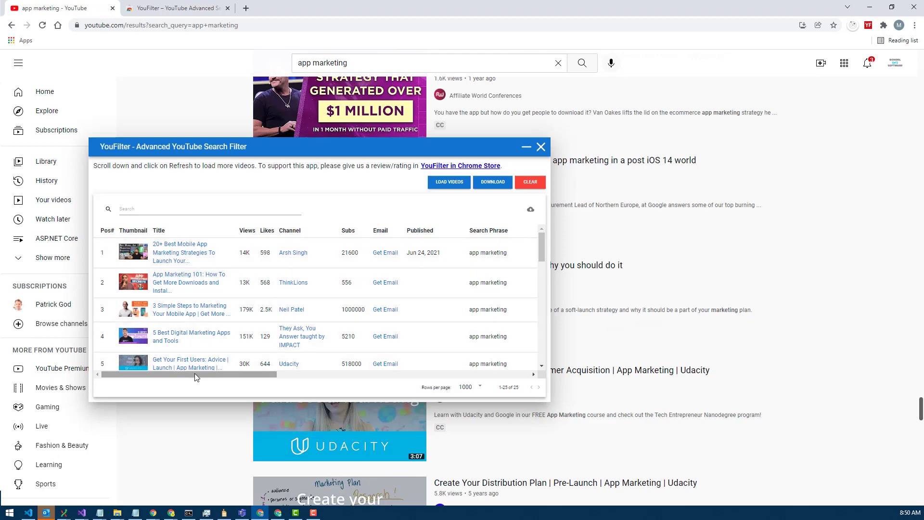
pyautogui.moveTo(217, 375)
pyautogui.mouseDown()
pyautogui.moveTo(420, 380)
pyautogui.moveTo(173, 378)
pyautogui.mouseUp()
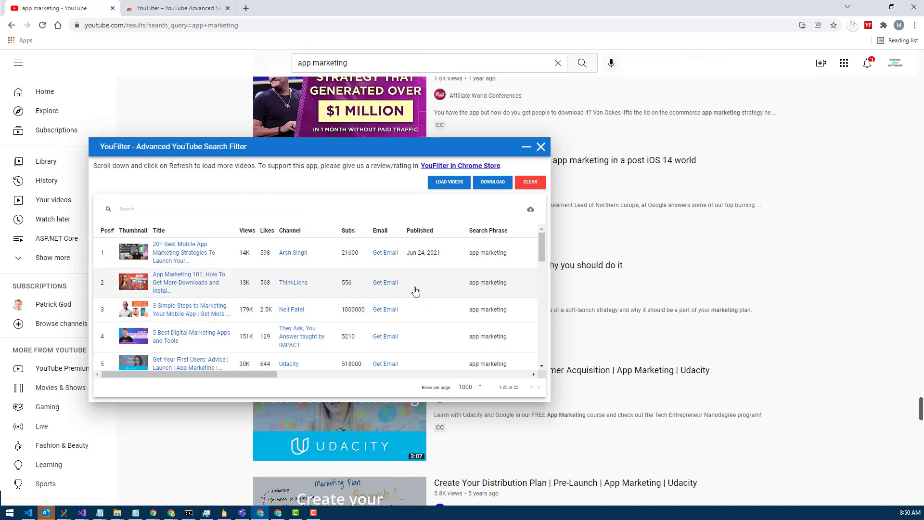
pyautogui.click(385, 253)
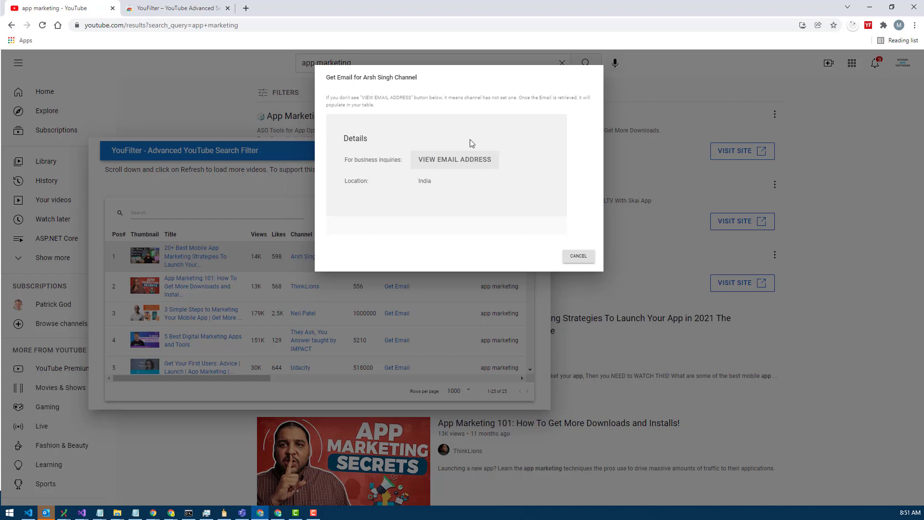
pyautogui.click(461, 160)
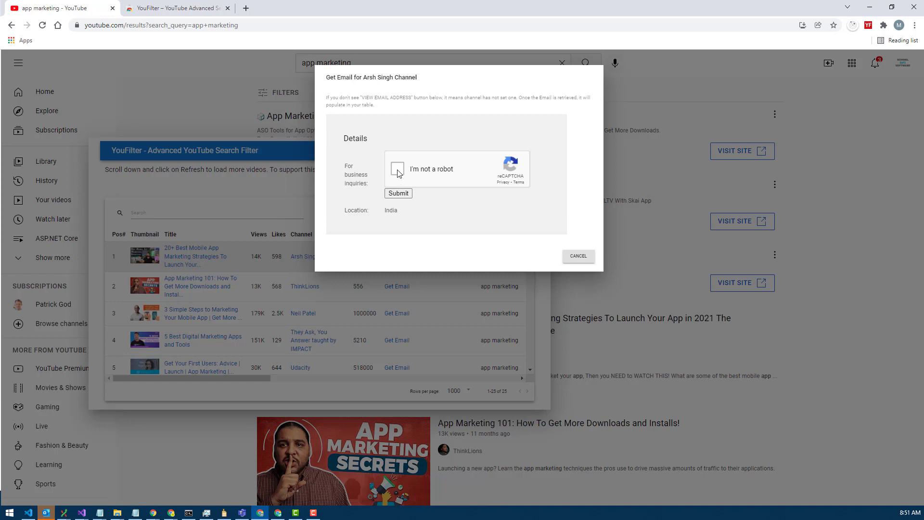
pyautogui.click(397, 170)
pyautogui.click(399, 194)
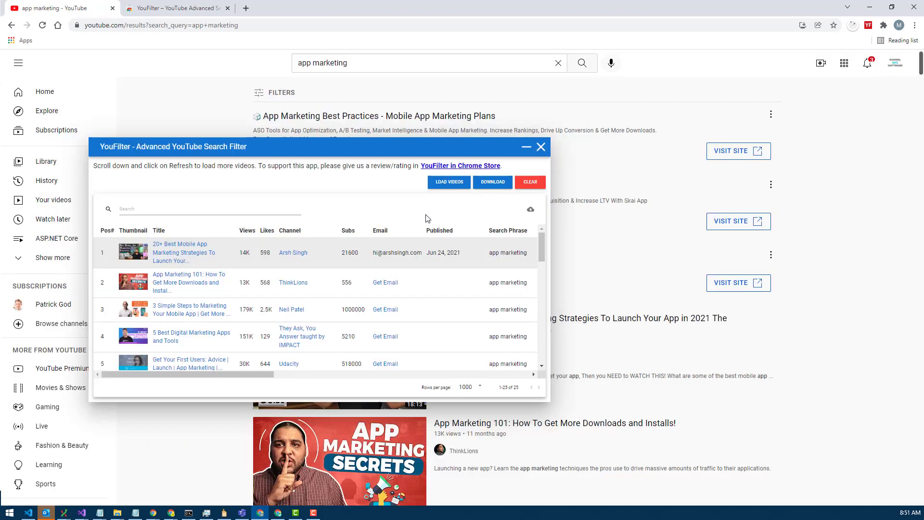
# - After YouFilter finds no ThinkLions email, check the ThinkLions About page, then return to the results
pyautogui.click(384, 283)
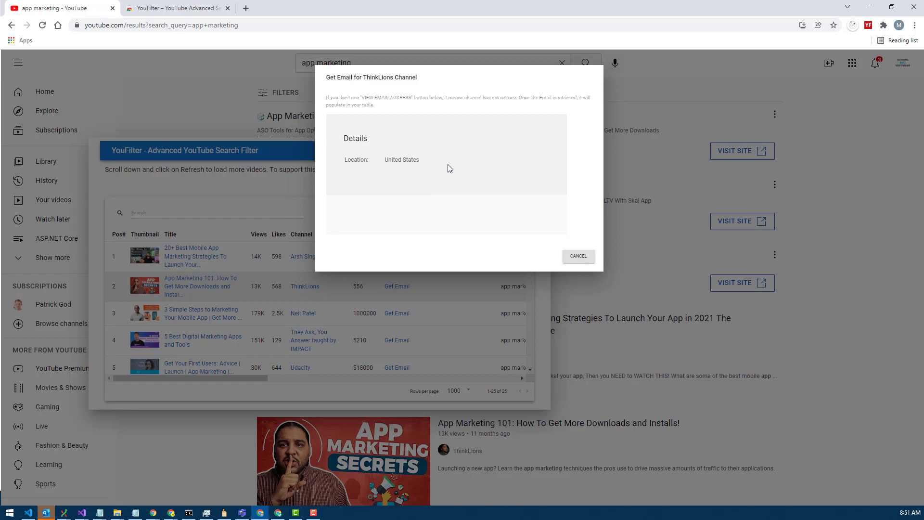
pyautogui.click(580, 259)
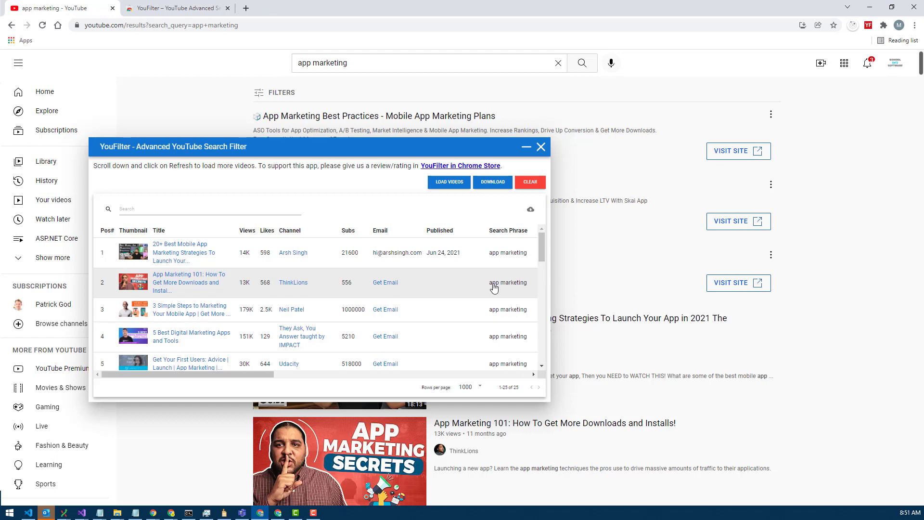
pyautogui.click(294, 282)
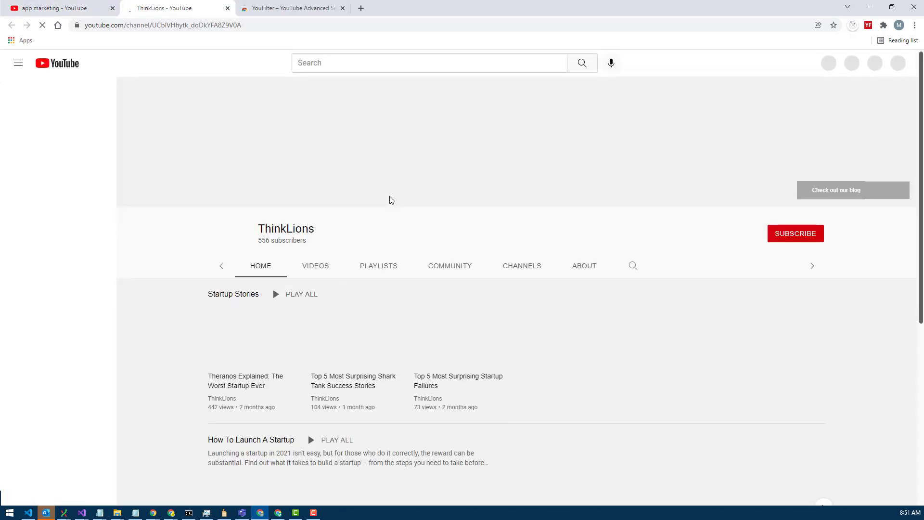
pyautogui.click(549, 265)
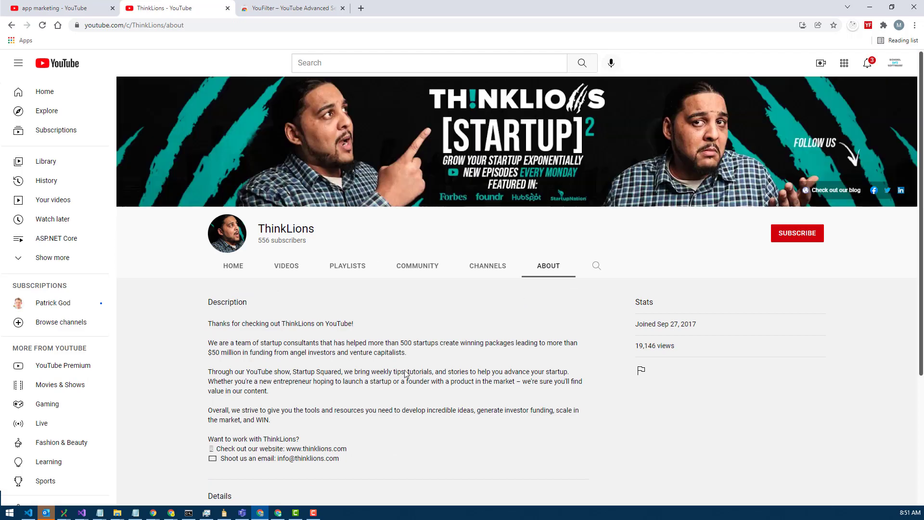
pyautogui.scroll(-3, 406, 376)
pyautogui.scroll(-1, 381, 382)
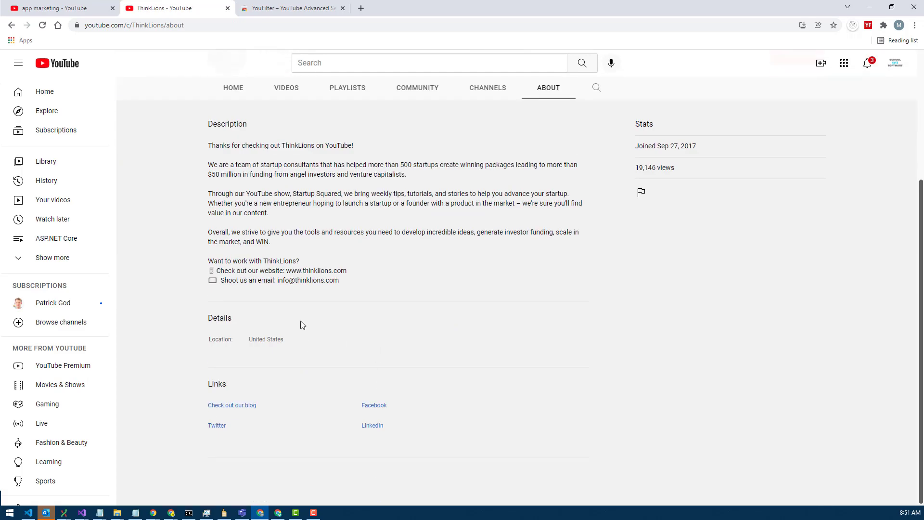
pyautogui.click(48, 8)
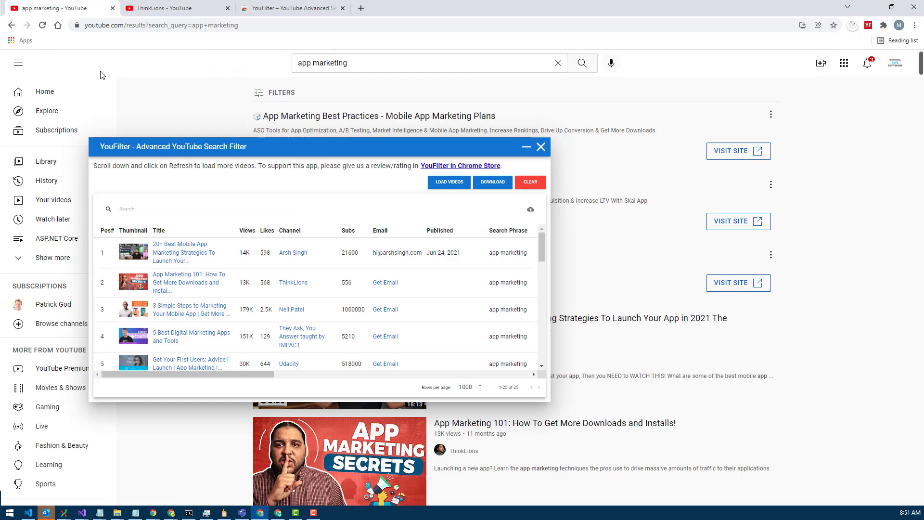
pyautogui.click(385, 309)
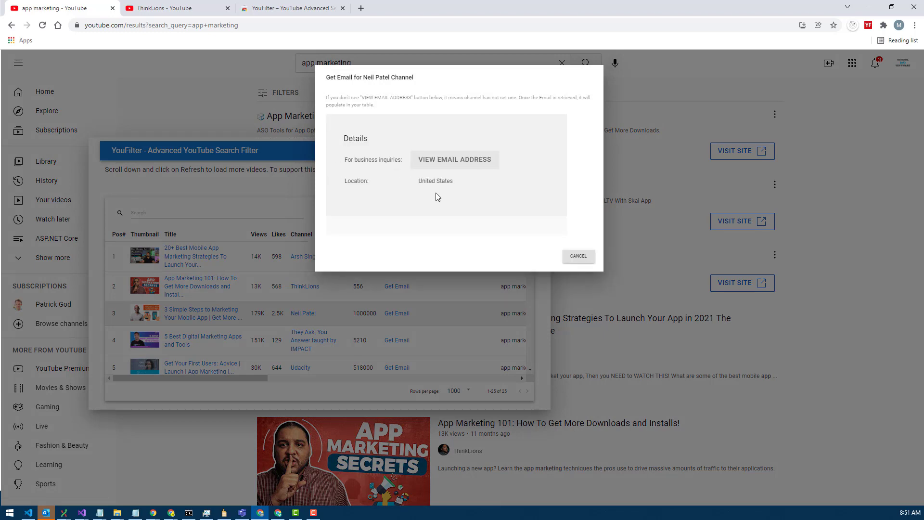
pyautogui.click(451, 160)
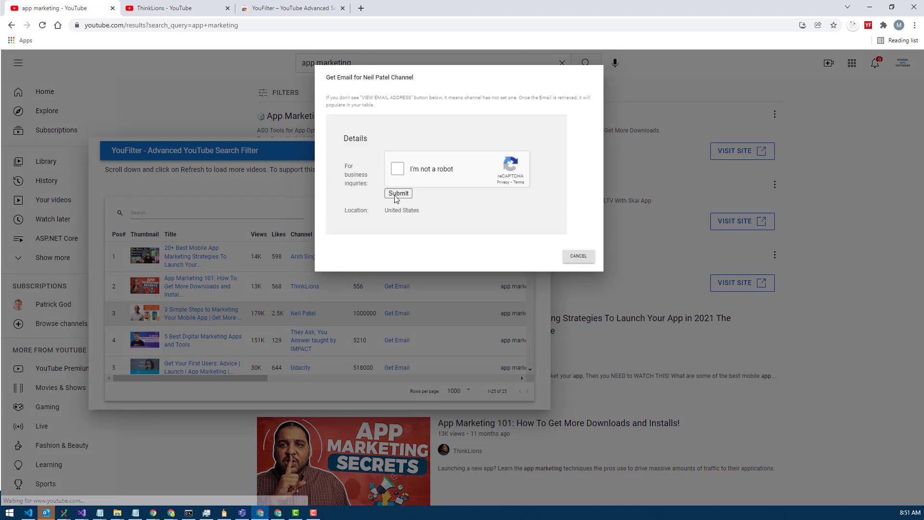
pyautogui.click(394, 171)
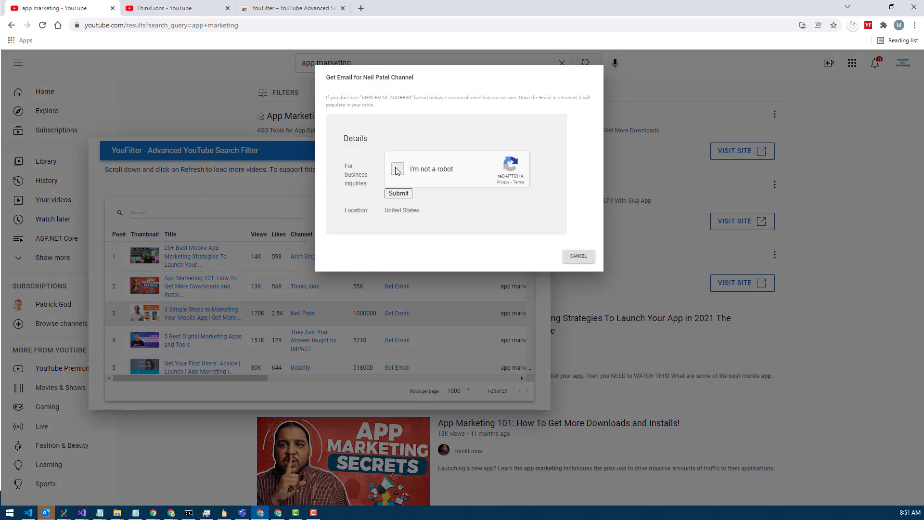
pyautogui.click(399, 194)
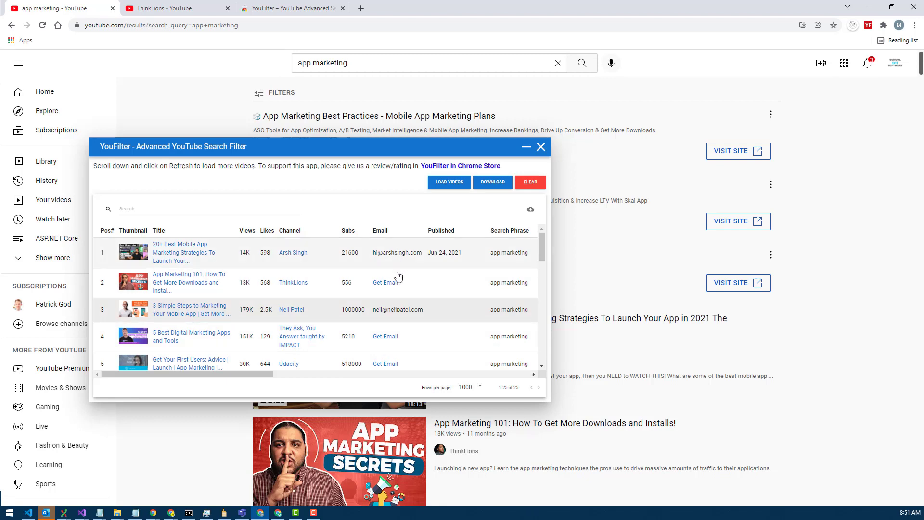
pyautogui.moveTo(542, 255); pyautogui.dragTo(539, 280)
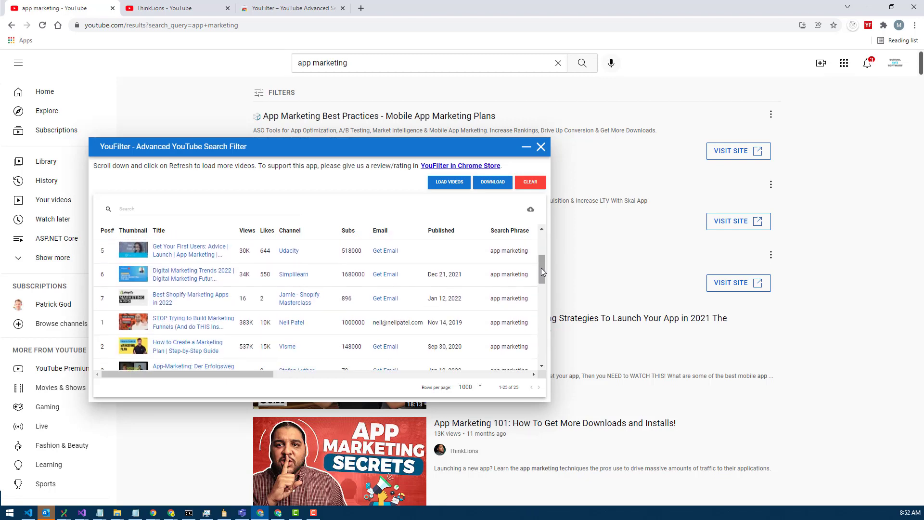
pyautogui.moveTo(540, 268); pyautogui.dragTo(540, 278)
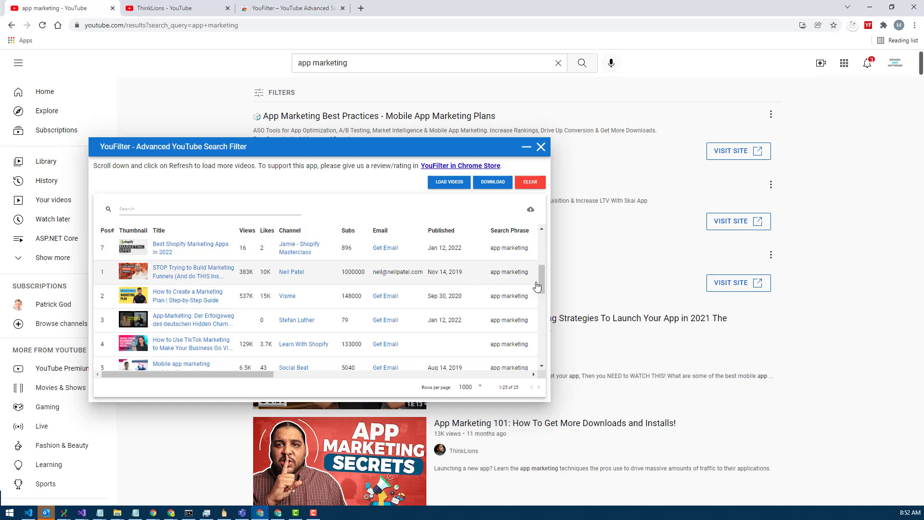
pyautogui.scroll(5, 536, 285)
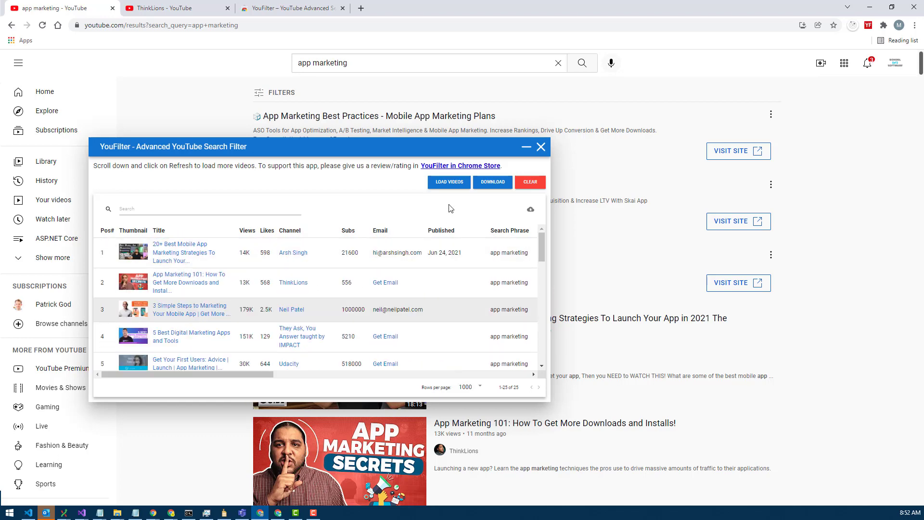
pyautogui.click(492, 182)
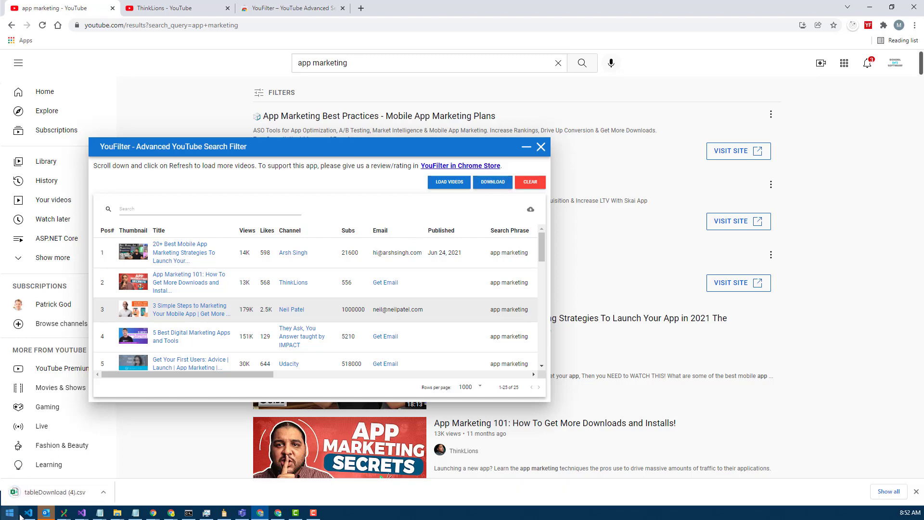
# - Open tableDownload (4).csv in Excel and dismiss the Document Recovery pane
pyautogui.click(62, 493)
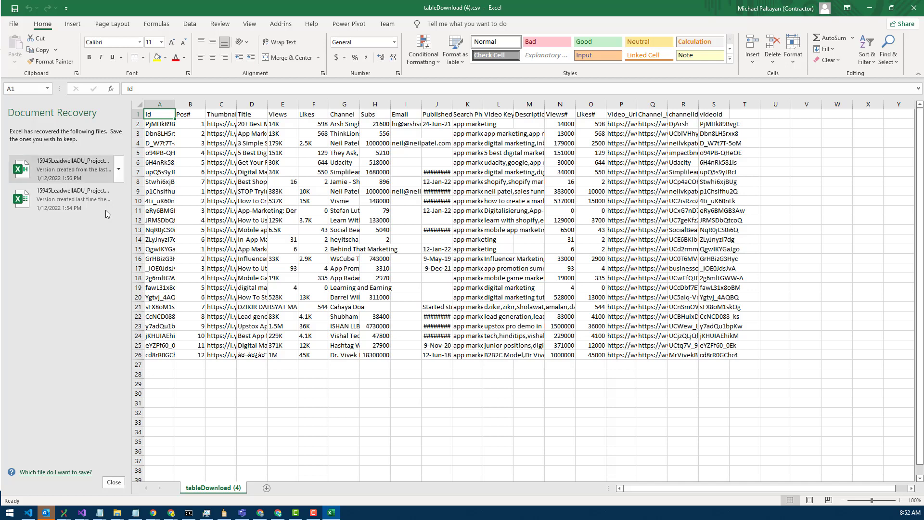
pyautogui.click(114, 482)
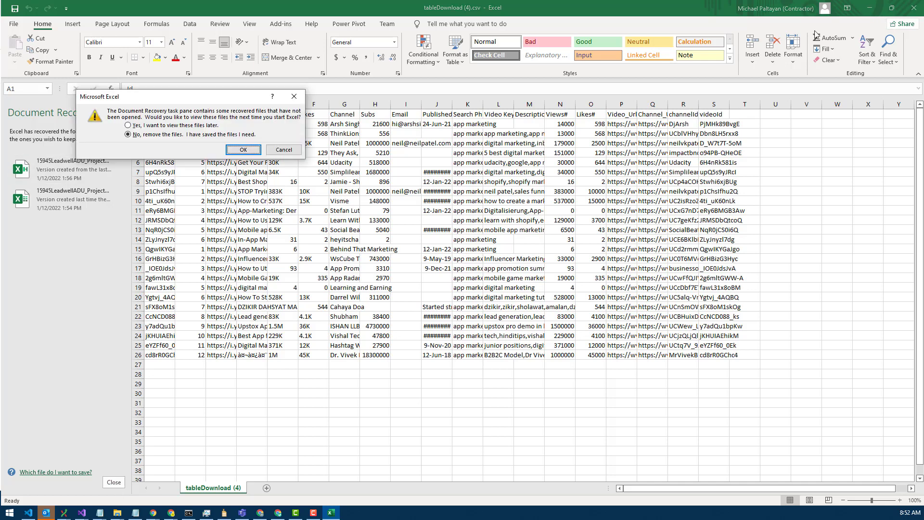
pyautogui.press('Return')
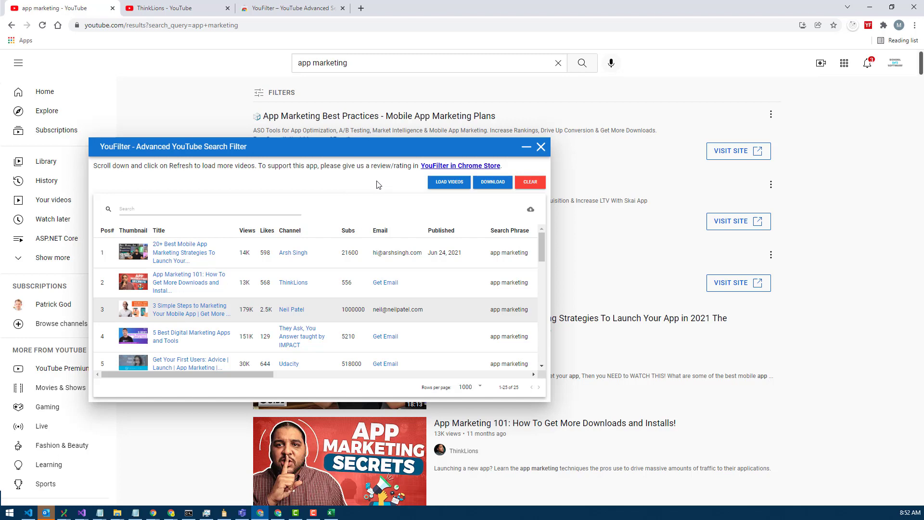
# - Follow the panel's 'YouFilter in Chrome Store' link to the extension's Web Store listing
pyautogui.click(436, 167)
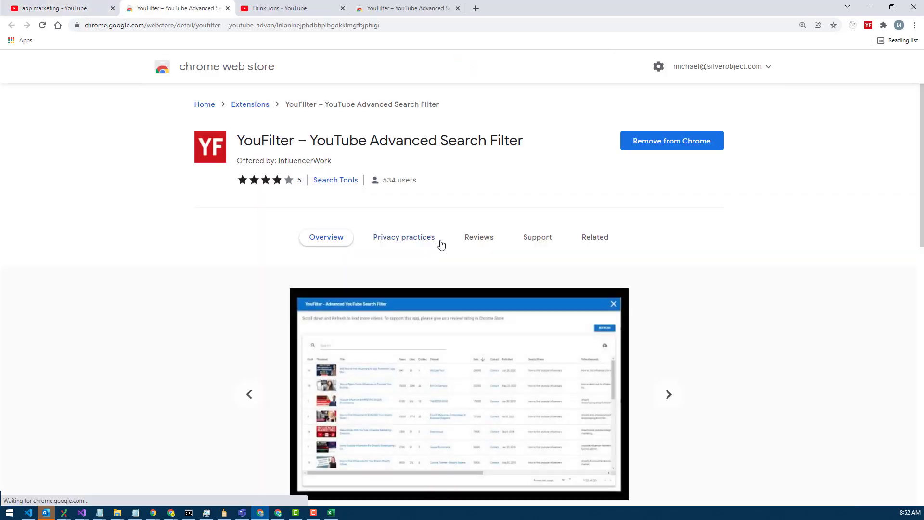